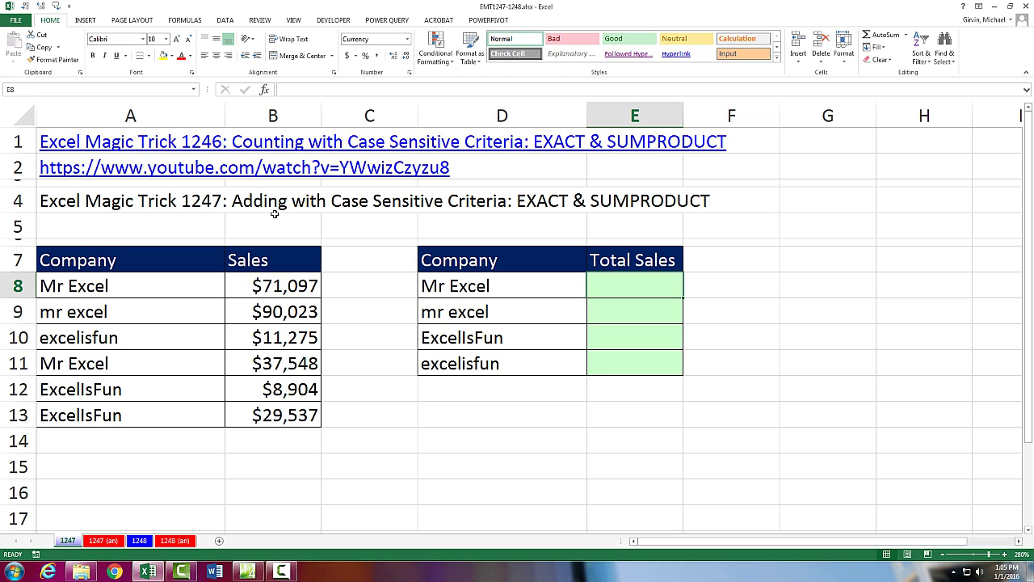
Step: Begin the Total Sales formula in E8 as =EXACT(D8,$A$8:$A$13), with the company range locked as an absolute reference
{"action": "left_click_drag", "start_coordinate": [265, 289], "coordinate": [288, 416]}
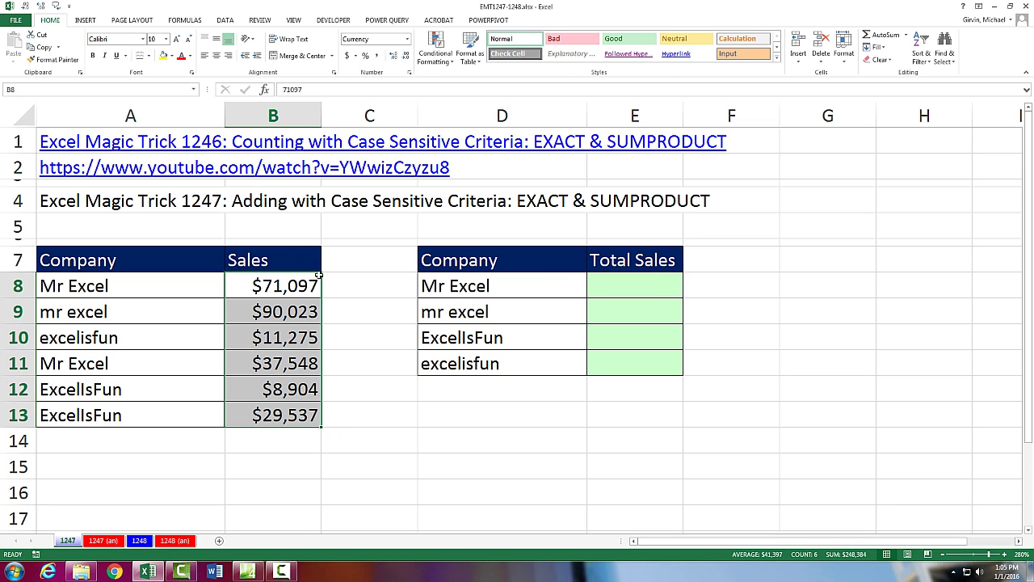
{"action": "left_click", "coordinate": [606, 283]}
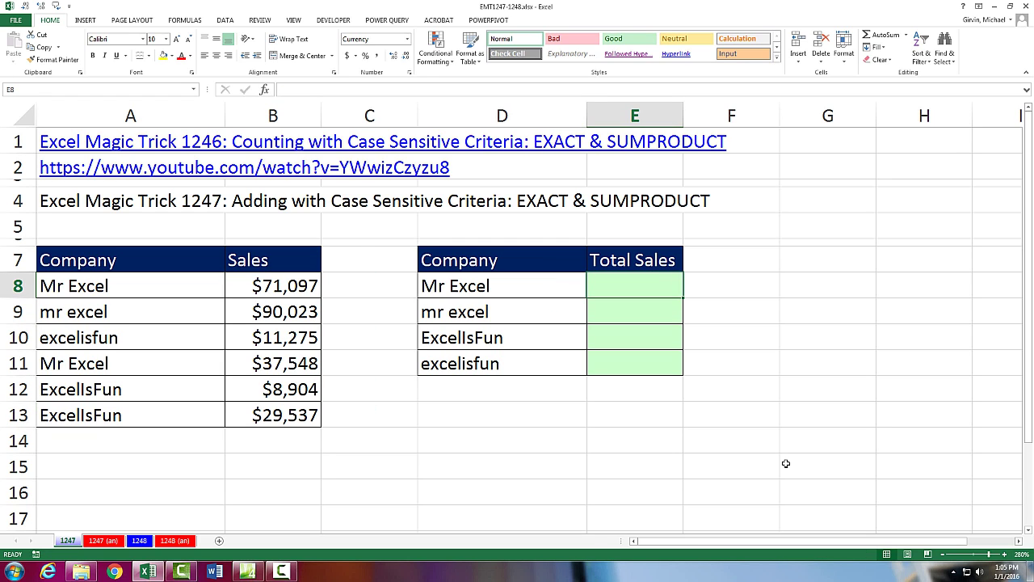
{"action": "type", "text": "=ex"}
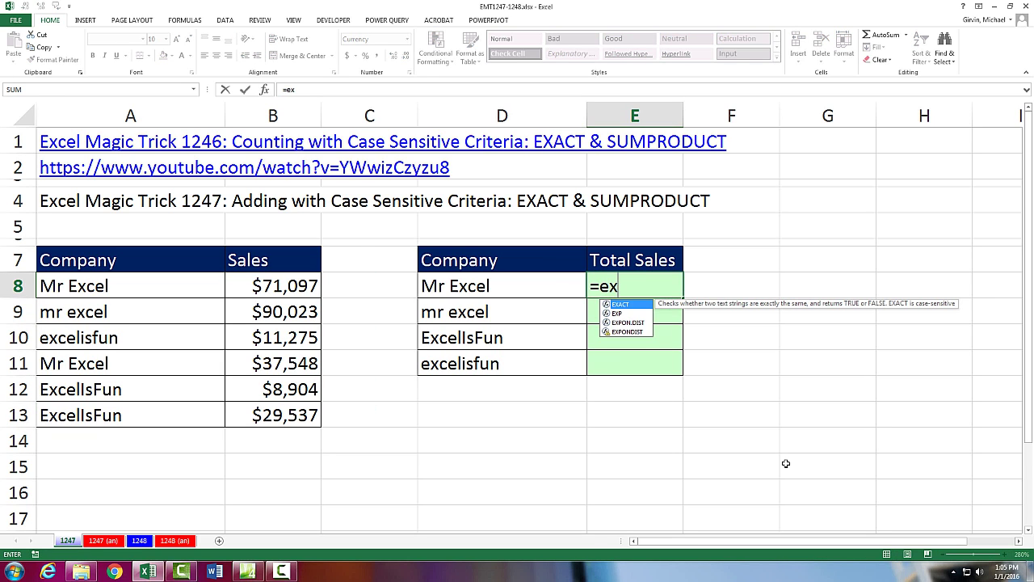
{"action": "key", "text": "Tab"}
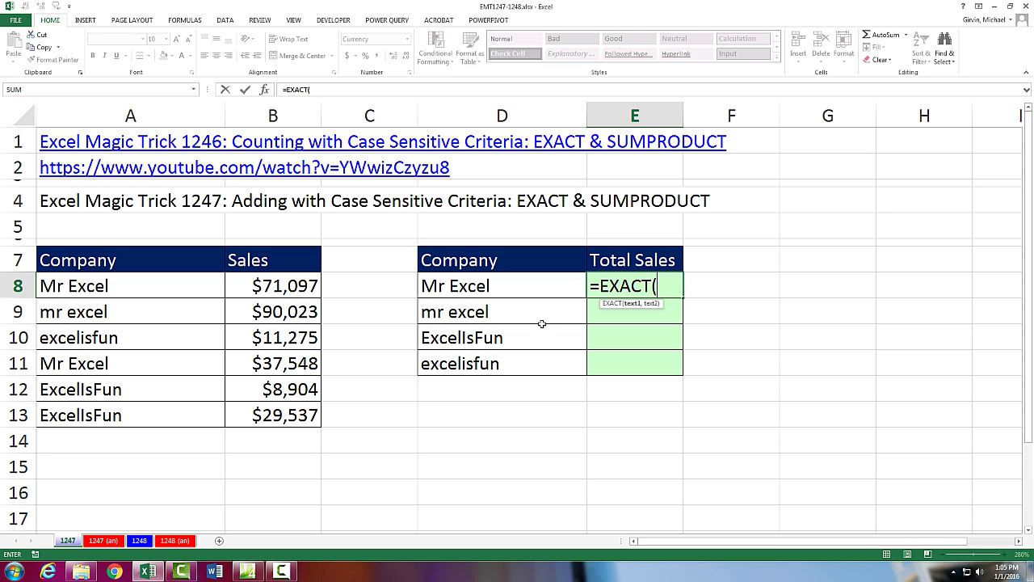
{"action": "left_click", "coordinate": [495, 290]}
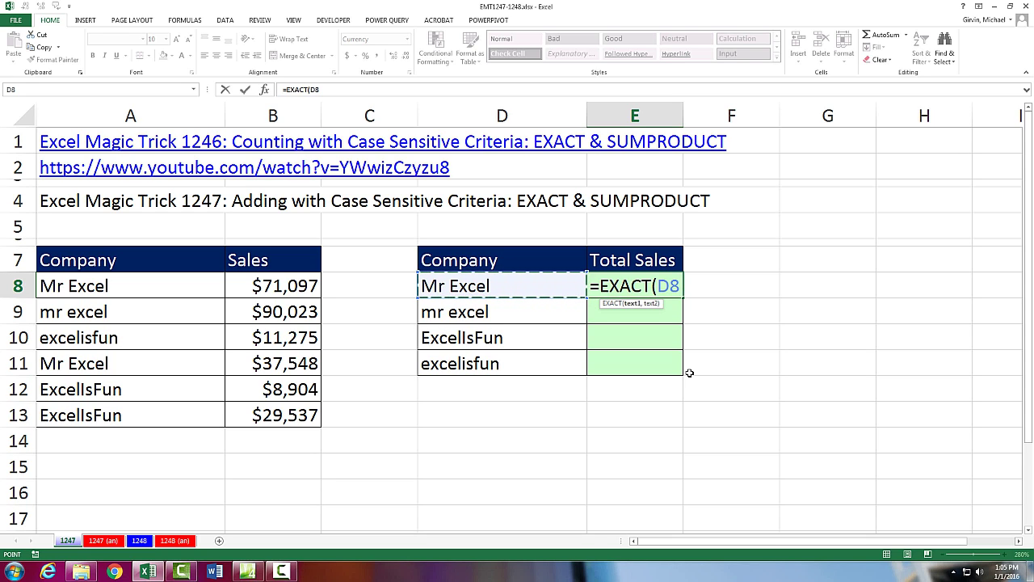
{"action": "type", "text": ","}
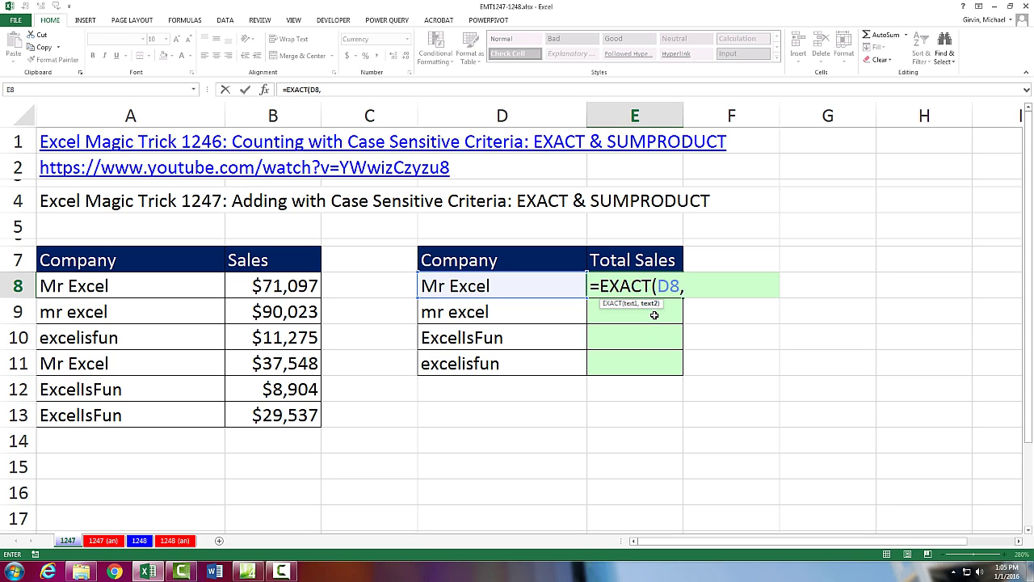
{"action": "left_click_drag", "start_coordinate": [81, 286], "coordinate": [89, 412]}
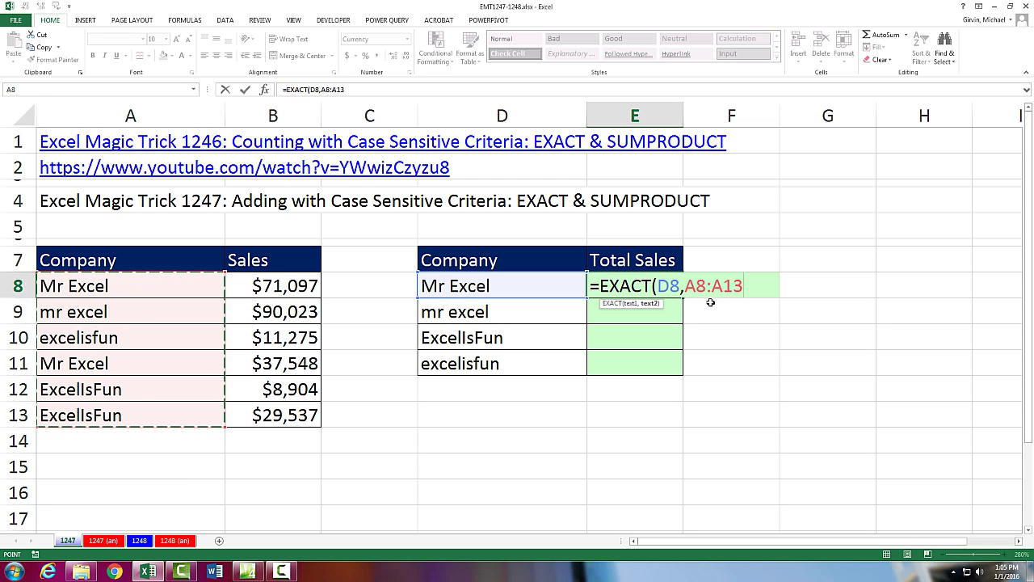
{"action": "key", "text": "F4"}
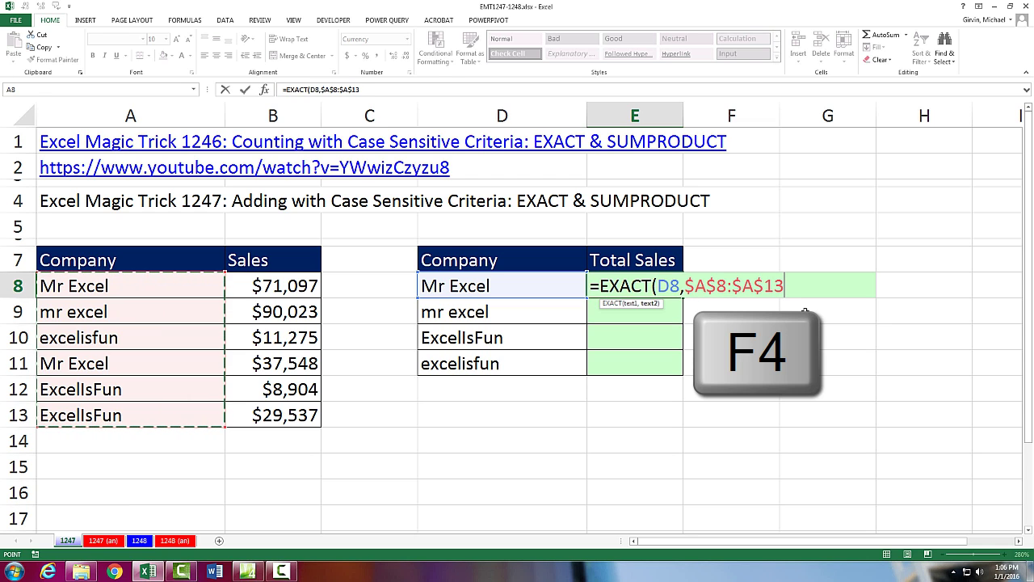
{"action": "type", "text": ")"}
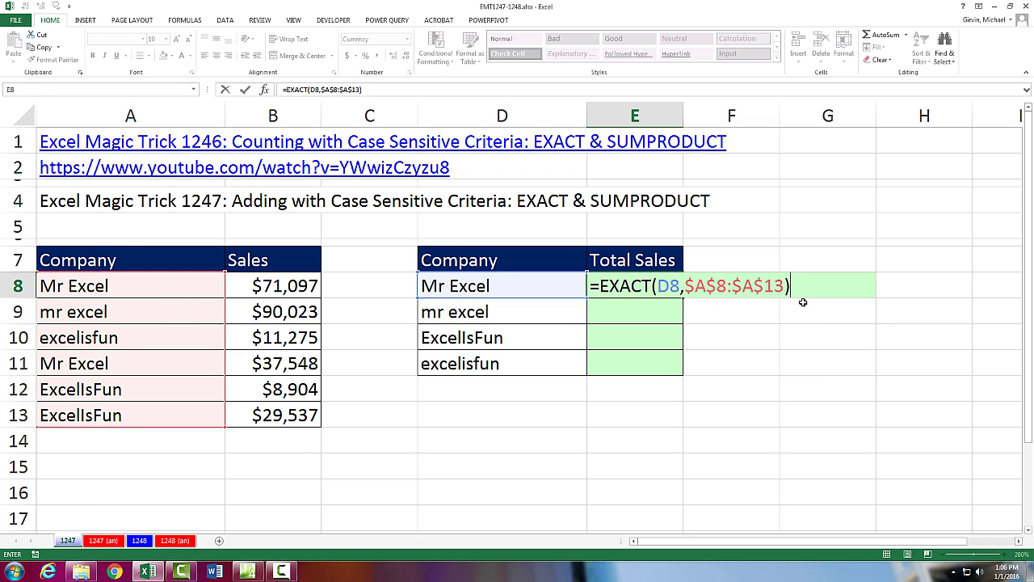
Step: Prefix EXACT with a double negative (--) in the E8 formula, previewing the evaluated array before and after and restoring the formula each time
{"action": "key", "text": "F9"}
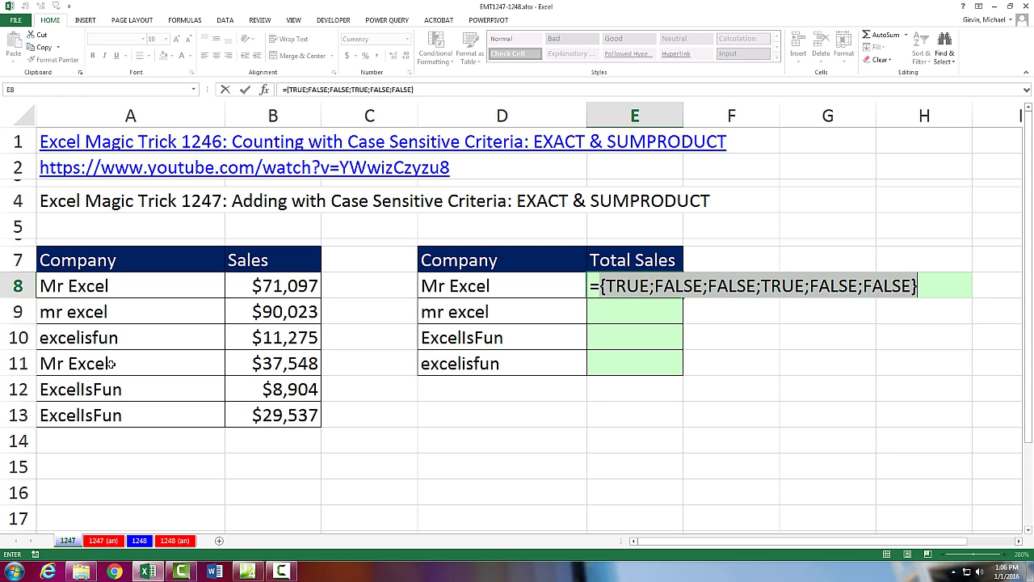
{"action": "key", "text": "ctrl+z"}
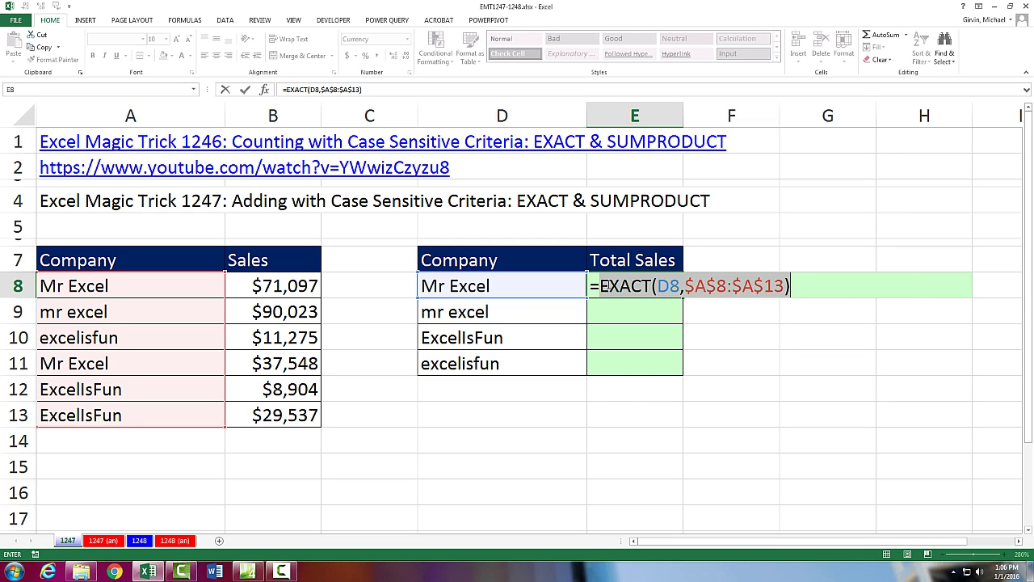
{"action": "key", "text": "F2"}
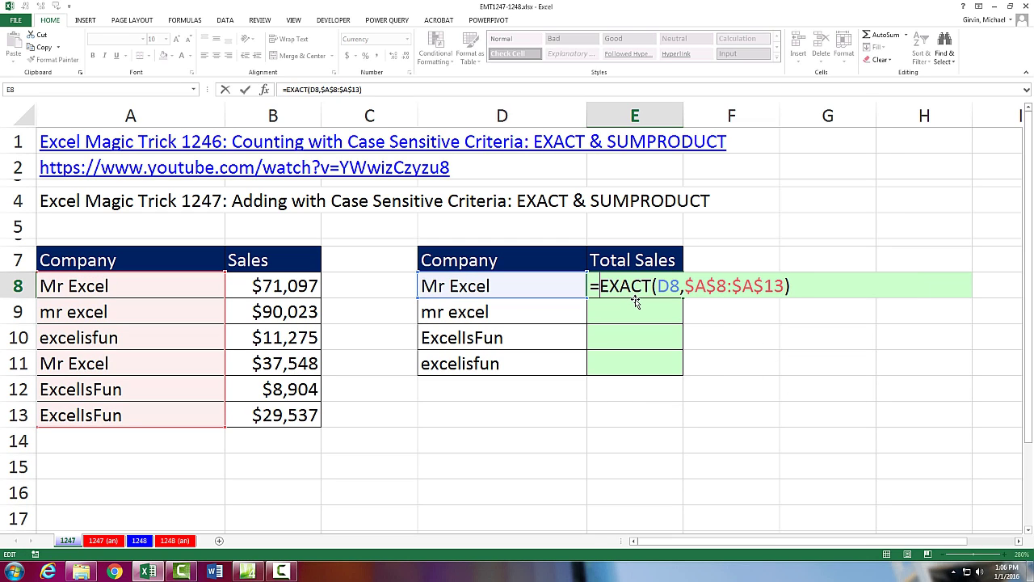
{"action": "type", "text": "--"}
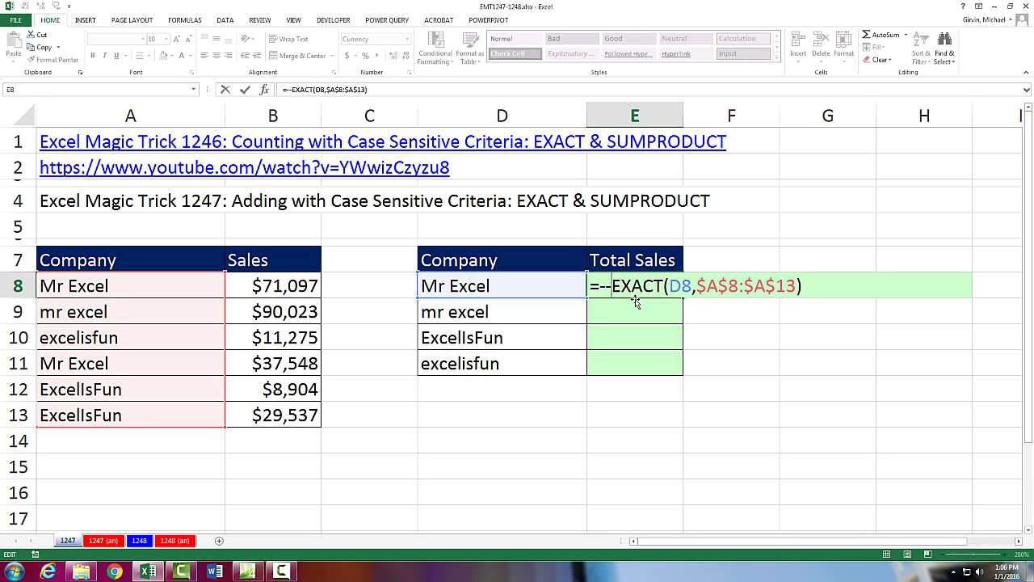
{"action": "key", "text": "F9"}
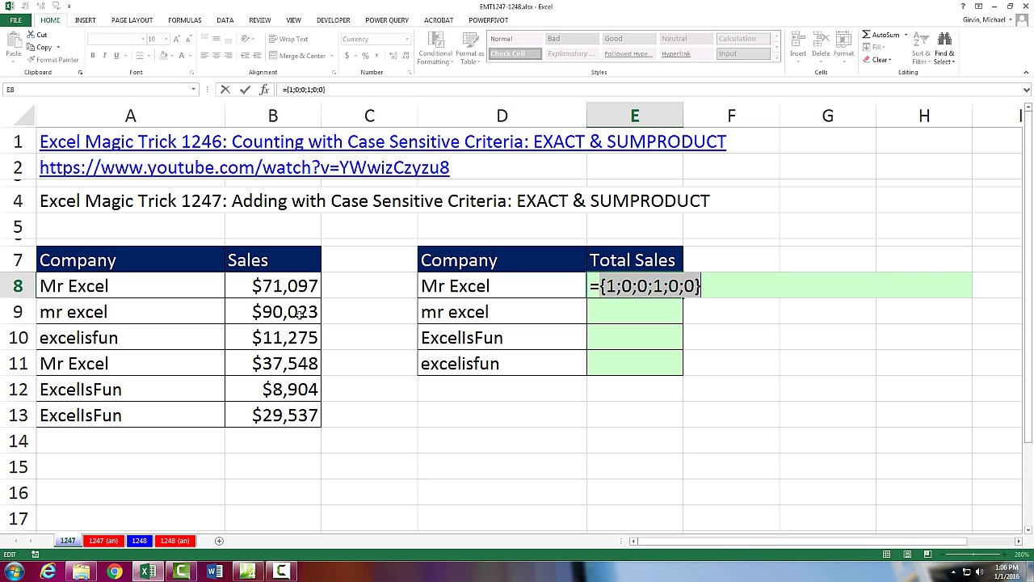
{"action": "key", "text": "ctrl+z"}
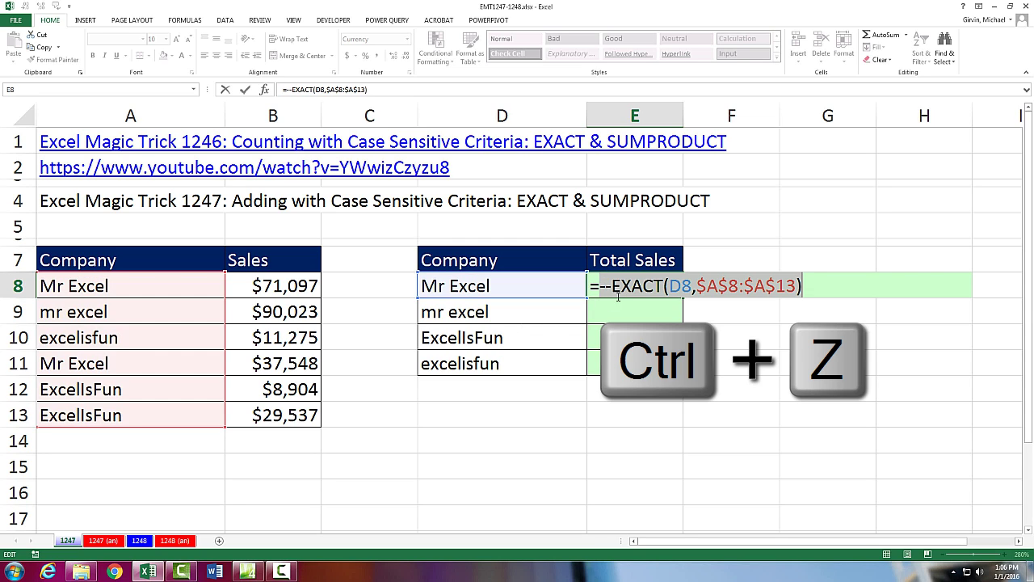
Step: Wrap the E8 expression in SUMPRODUCT, with the absolute sales range $B$8:$B$13 as the first array ahead of --EXACT
{"action": "left_click", "coordinate": [608, 292]}
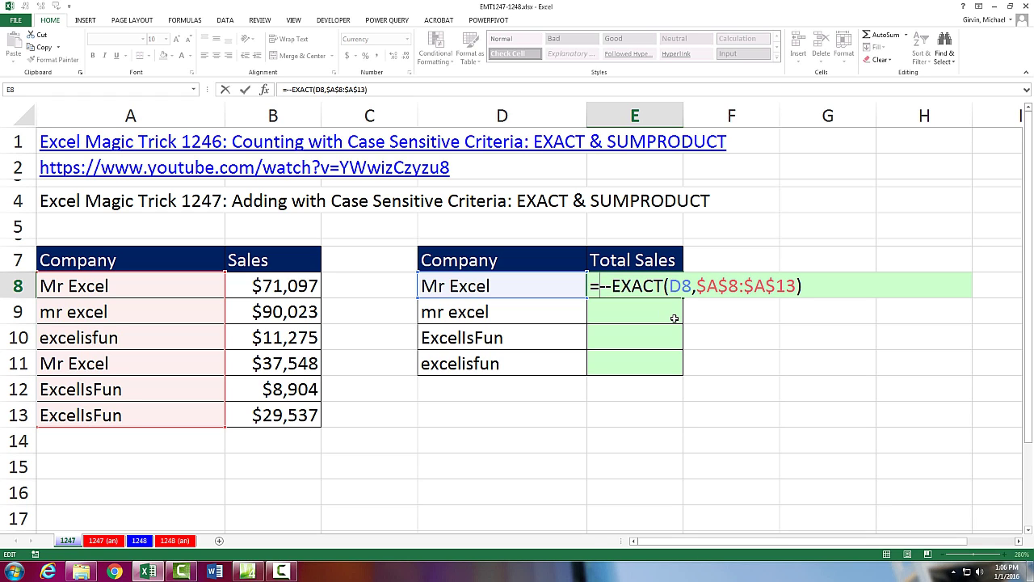
{"action": "type", "text": "sump"}
{"action": "key", "text": "Tab"}
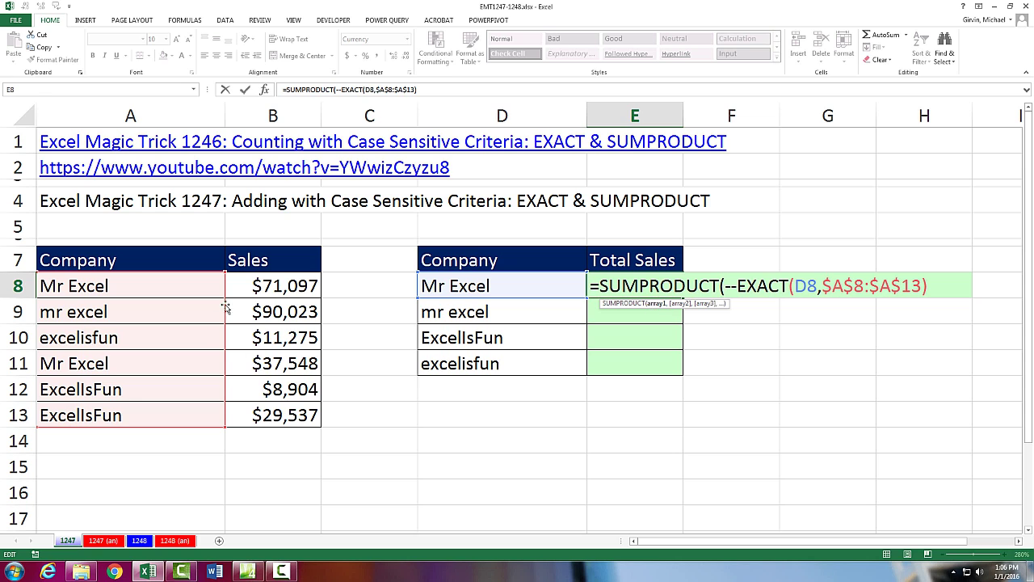
{"action": "left_click_drag", "start_coordinate": [243, 285], "coordinate": [277, 420]}
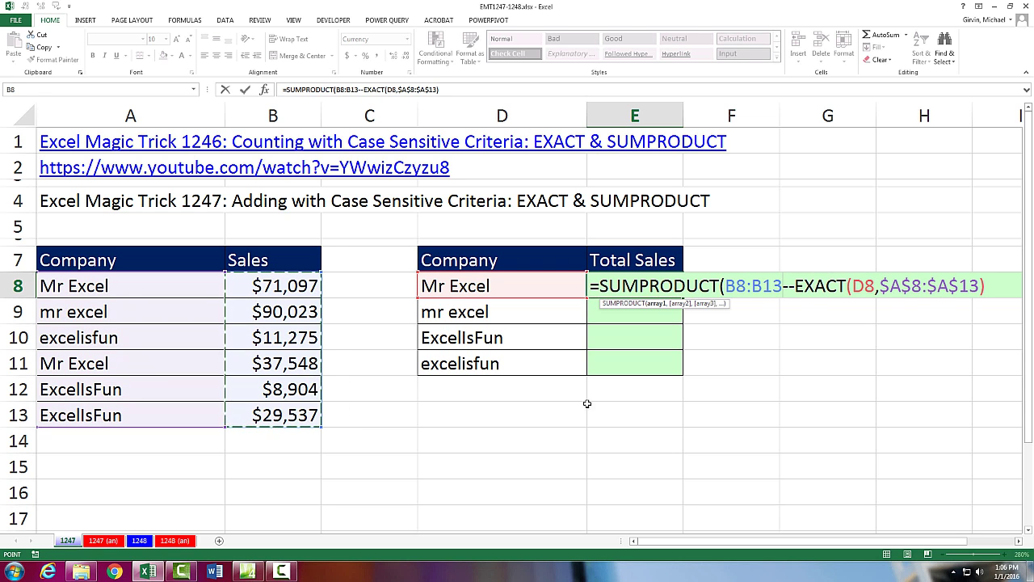
{"action": "key", "text": "F4"}
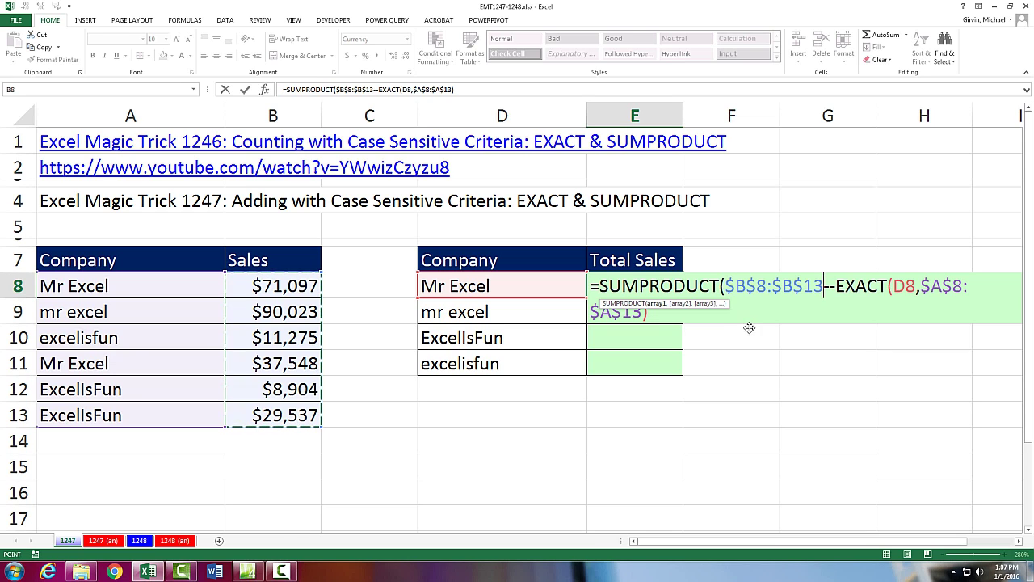
{"action": "type", "text": ","}
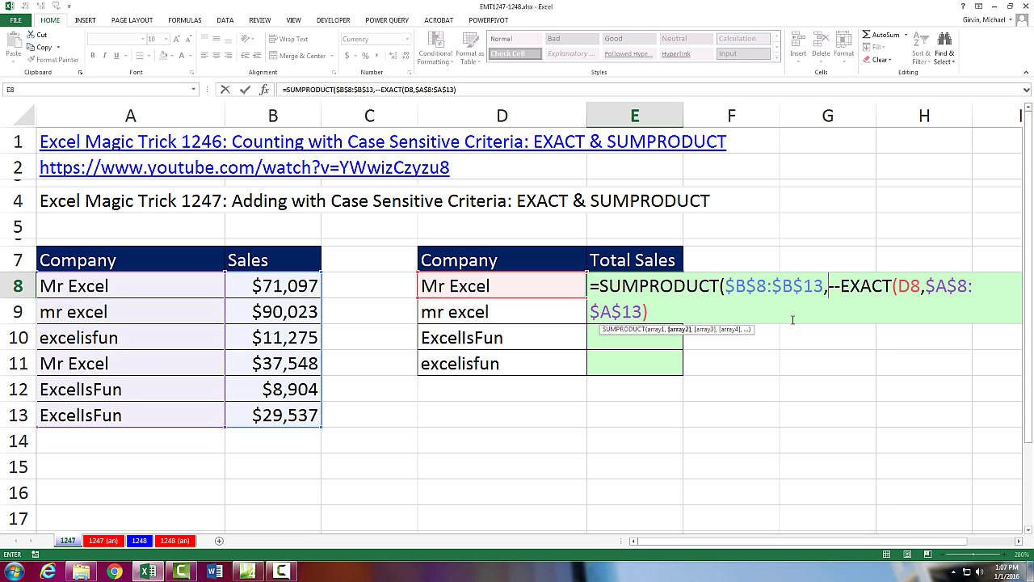
Step: Check which parts of the formula form SUMPRODUCT's array1 and array2, close its parenthesis and enter the formula in E8
{"action": "left_click", "coordinate": [656, 330]}
{"action": "left_click", "coordinate": [681, 330]}
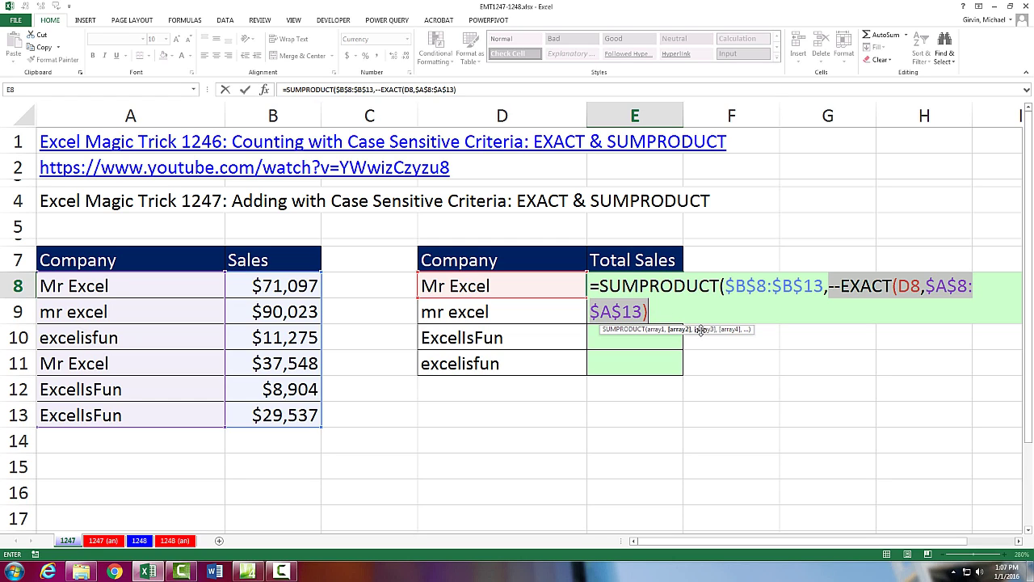
{"action": "left_click", "coordinate": [655, 332]}
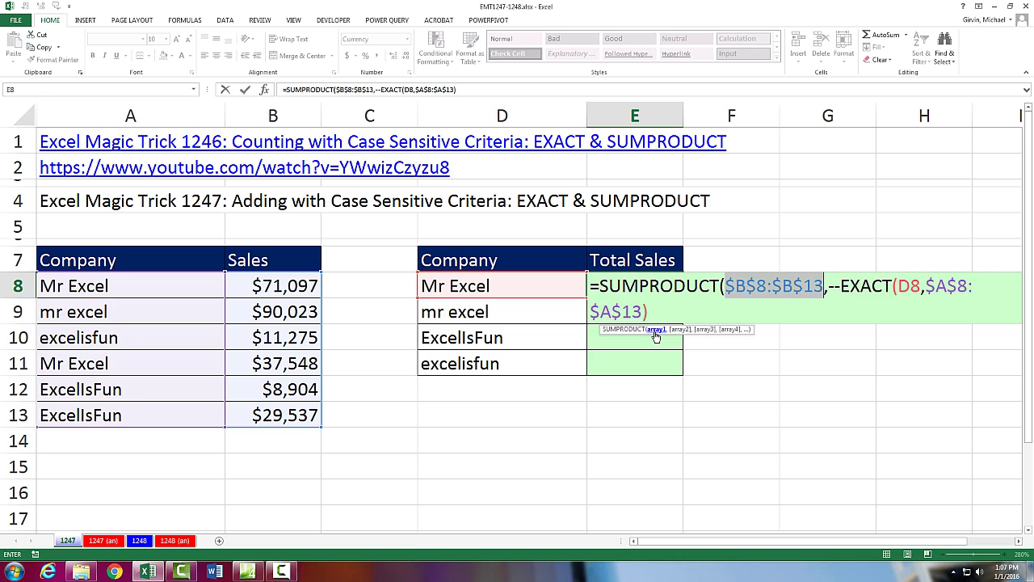
{"action": "left_click", "coordinate": [679, 329]}
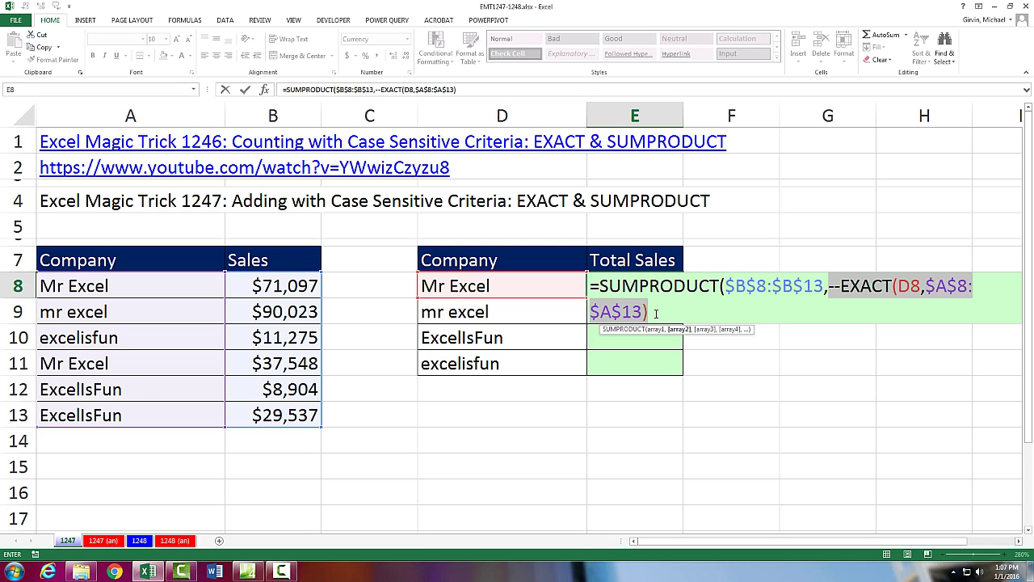
{"action": "left_click", "coordinate": [655, 313]}
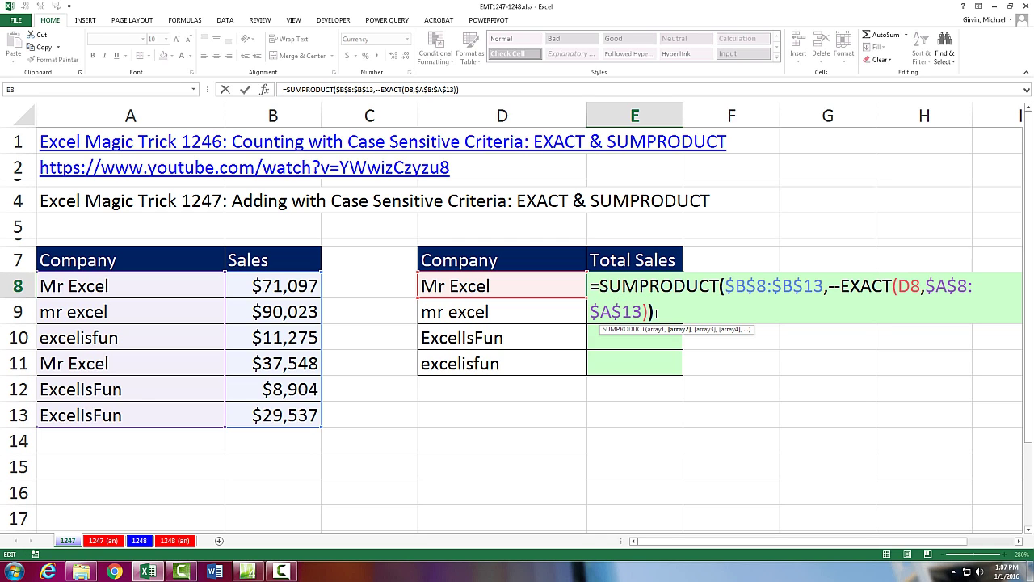
{"action": "key", "text": "ctrl+Return"}
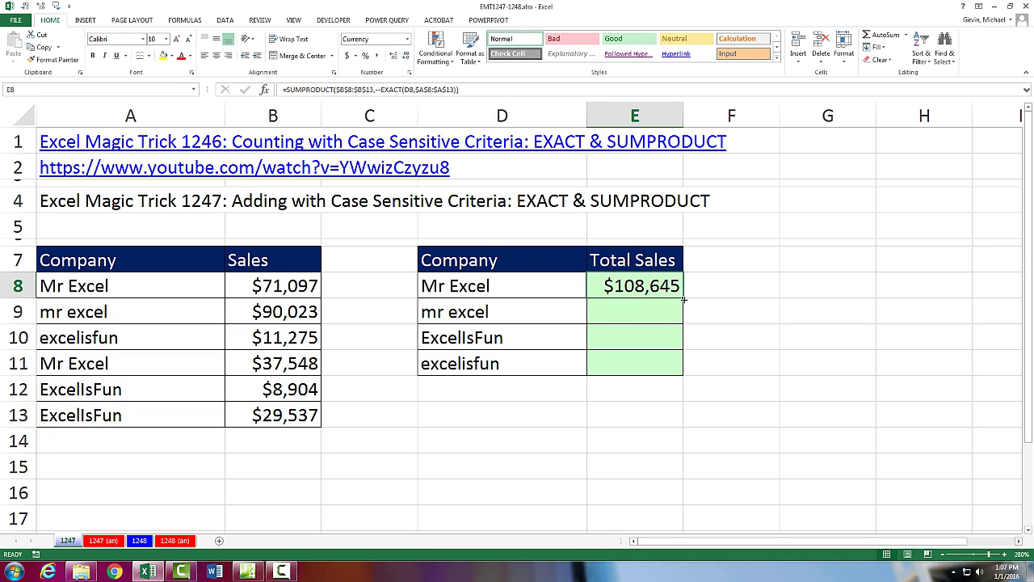
Step: Copy the E8 formula down through E11 and inspect the cell references in the last copy
{"action": "double_click", "coordinate": [682, 299]}
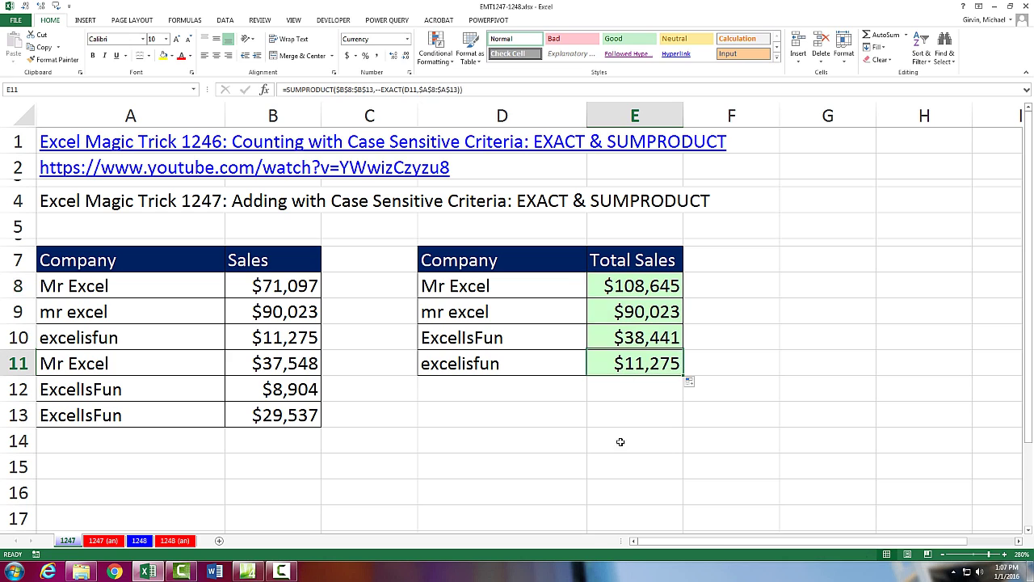
{"action": "left_click", "coordinate": [621, 369]}
{"action": "key", "text": "F2"}
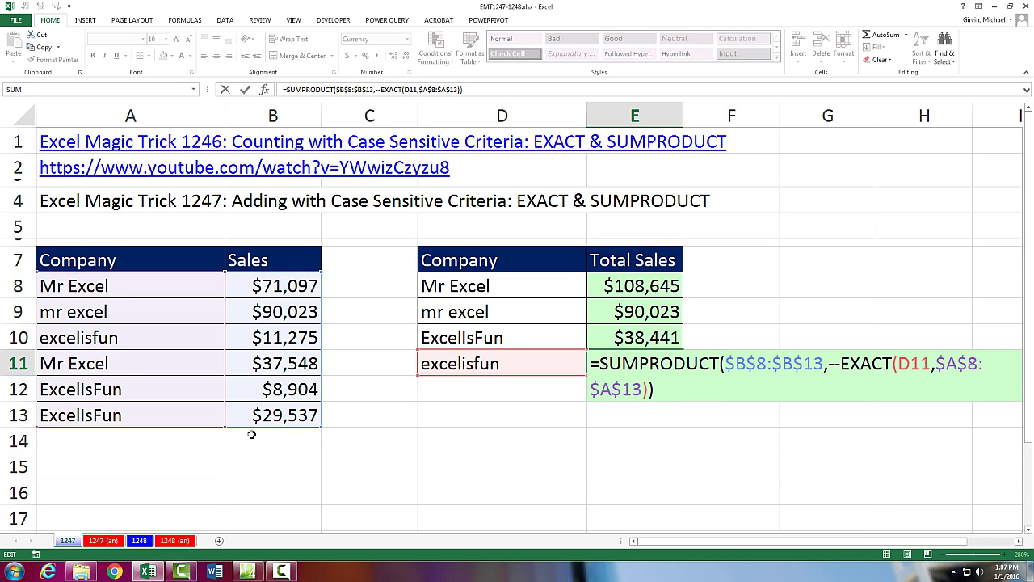
{"action": "key", "text": "ctrl+Return"}
Step: Step through the E8 formula's calculation with Evaluate Formula until the final result, and close the evaluation
{"action": "left_click", "coordinate": [612, 286]}
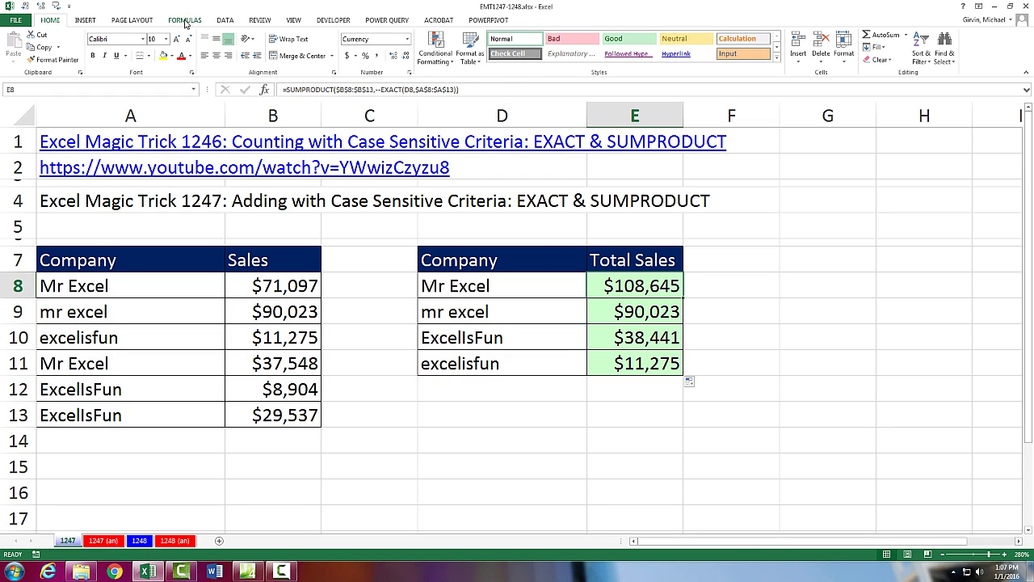
{"action": "left_click", "coordinate": [184, 19]}
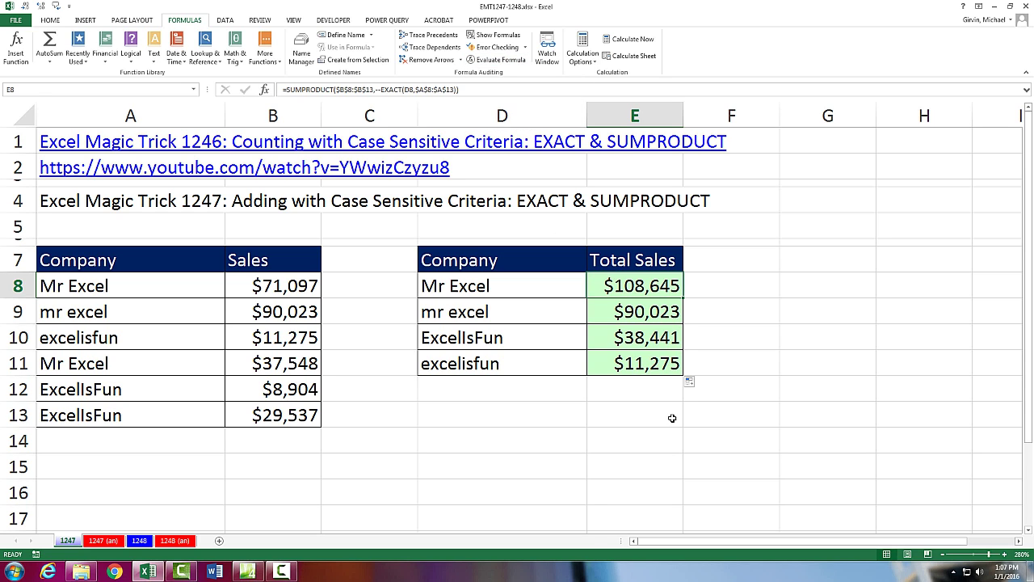
{"action": "key", "text": "alt"}
{"action": "key", "text": "m"}
{"action": "key", "text": "v"}
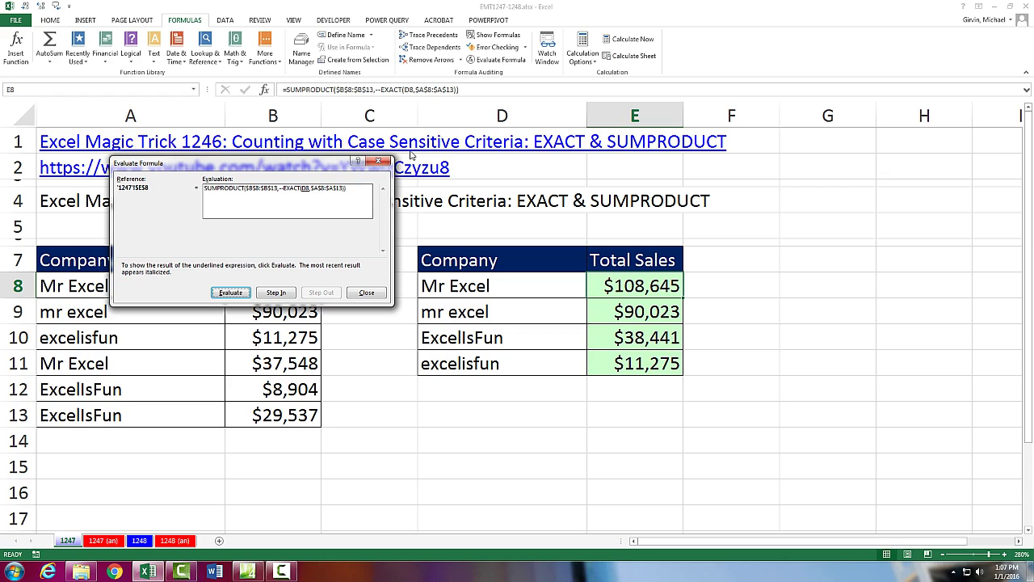
{"action": "left_click_drag", "start_coordinate": [320, 165], "coordinate": [562, 164]}
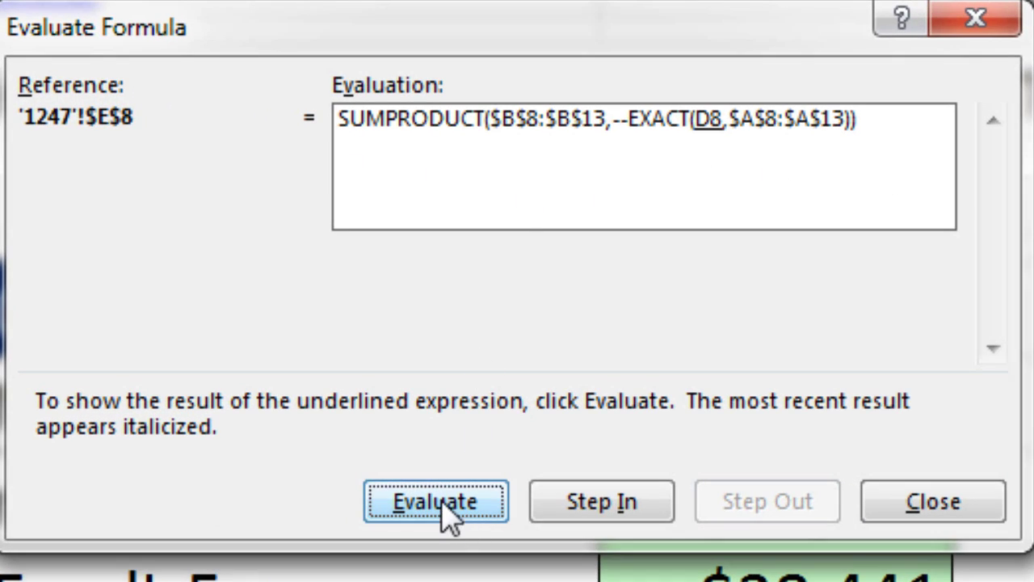
{"action": "key", "text": "Return"}
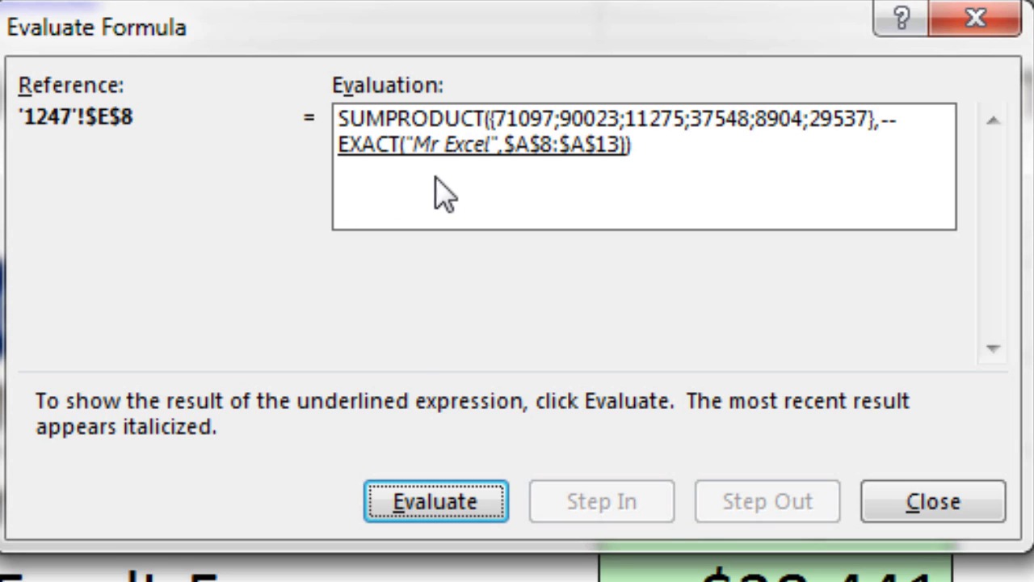
{"action": "key", "text": "Return"}
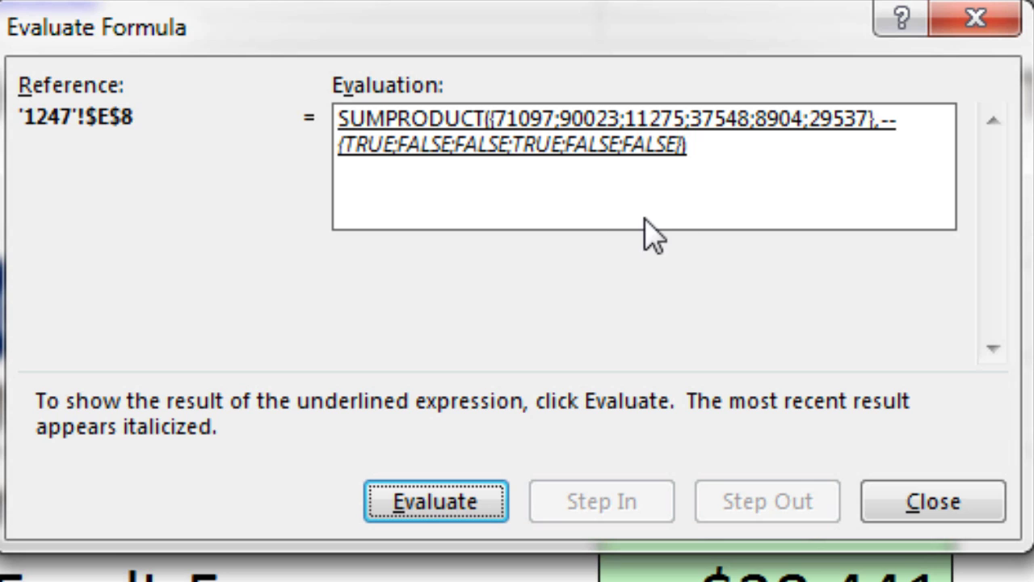
{"action": "key", "text": "Return"}
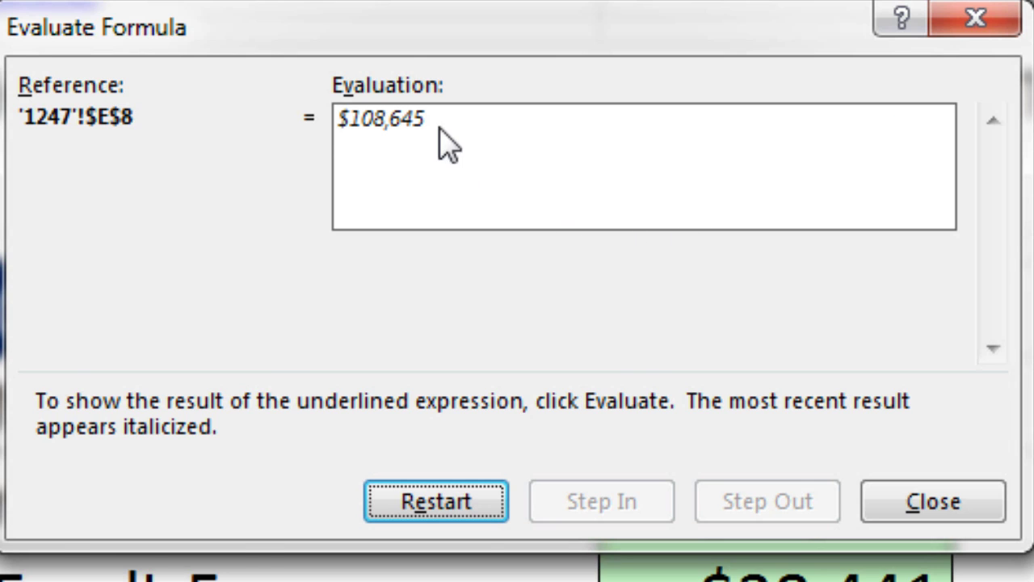
{"action": "key", "text": "Escape"}
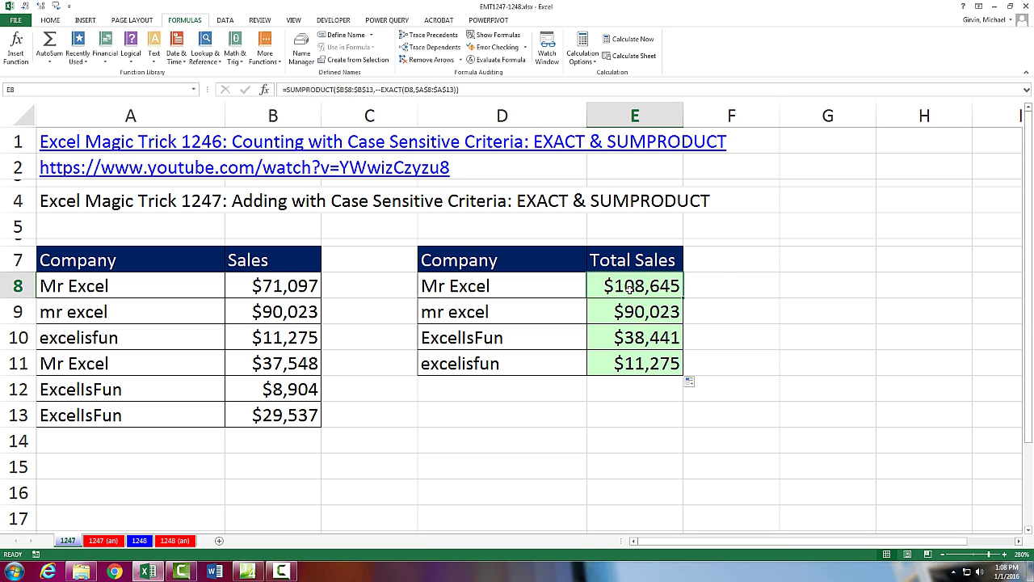
Step: Evaluate the array2 argument and the array1 argument of the E8 SUMPRODUCT formula in place to view their arrays
{"action": "key", "text": "F2"}
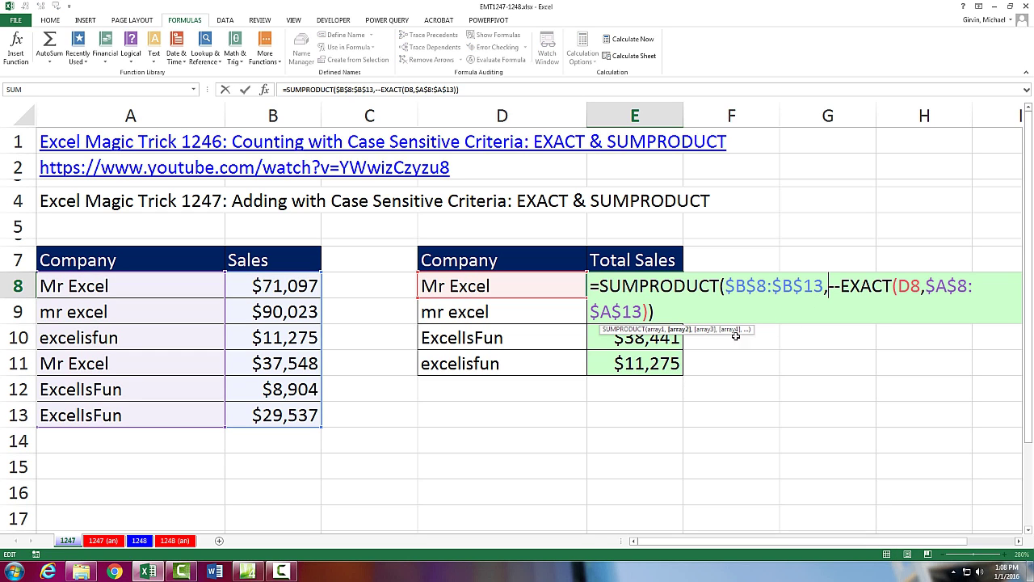
{"action": "left_click", "coordinate": [678, 329]}
{"action": "key", "text": "F9"}
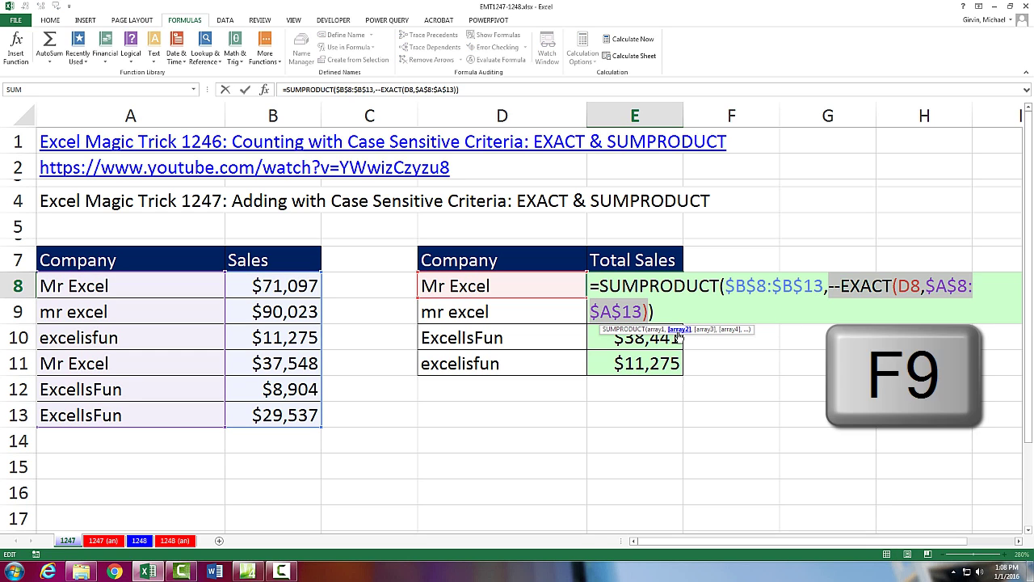
{"action": "left_click", "coordinate": [646, 304]}
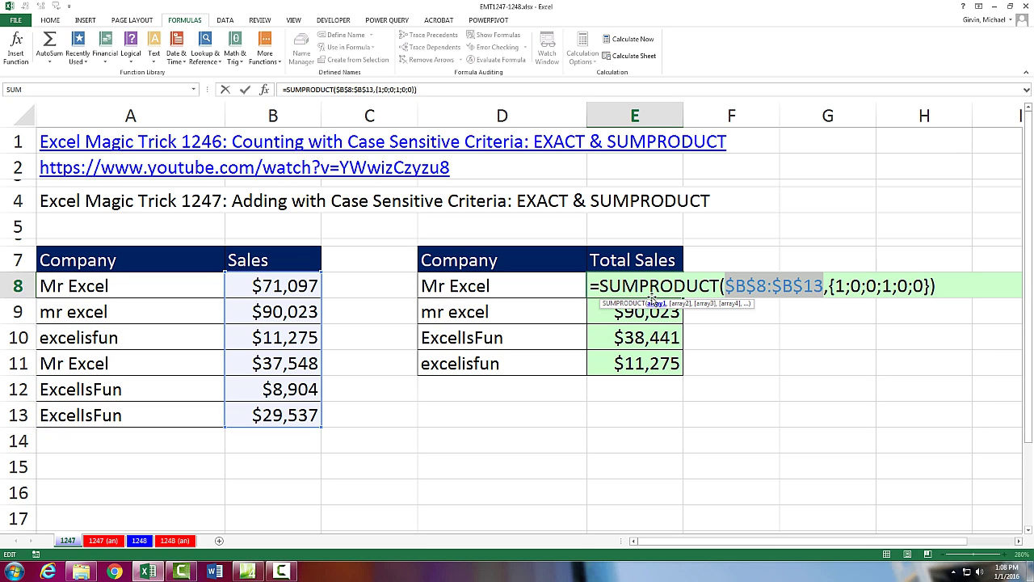
{"action": "key", "text": "F9"}
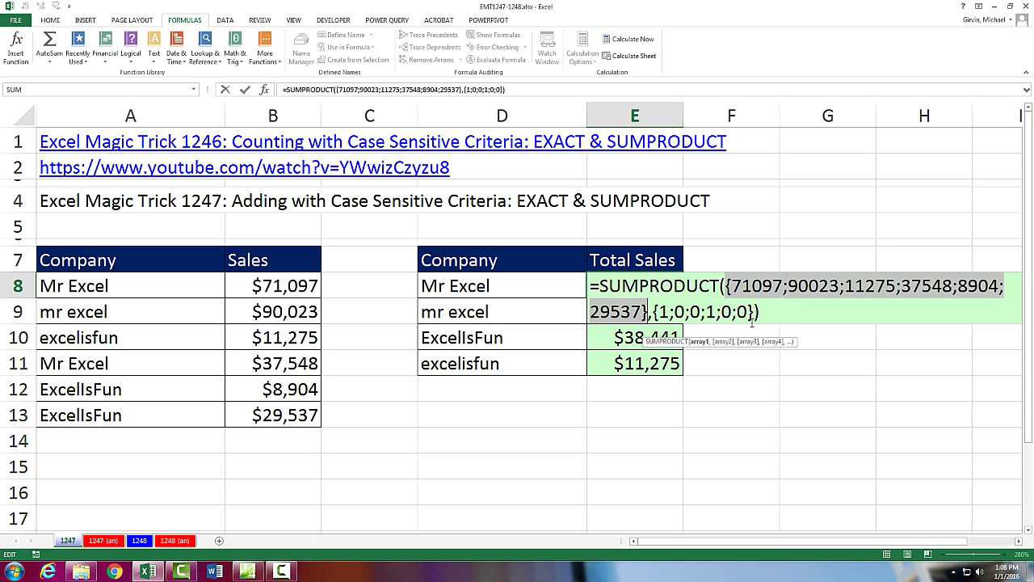
Step: Toggle the array1 argument in E8 between its evaluated values and the $B$8:$B$13 reference, and leave the formula without saving changes
{"action": "key", "text": "ctrl+z"}
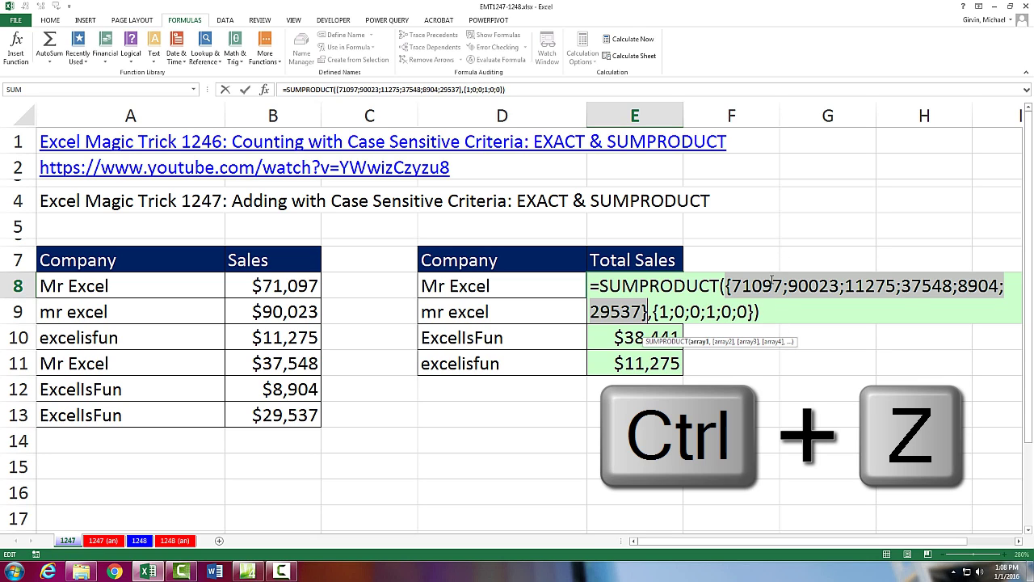
{"action": "key", "text": "ctrl+z"}
{"action": "key", "text": "F9"}
{"action": "key", "text": "ctrl+z"}
{"action": "key", "text": "F9"}
{"action": "key", "text": "ctrl+z"}
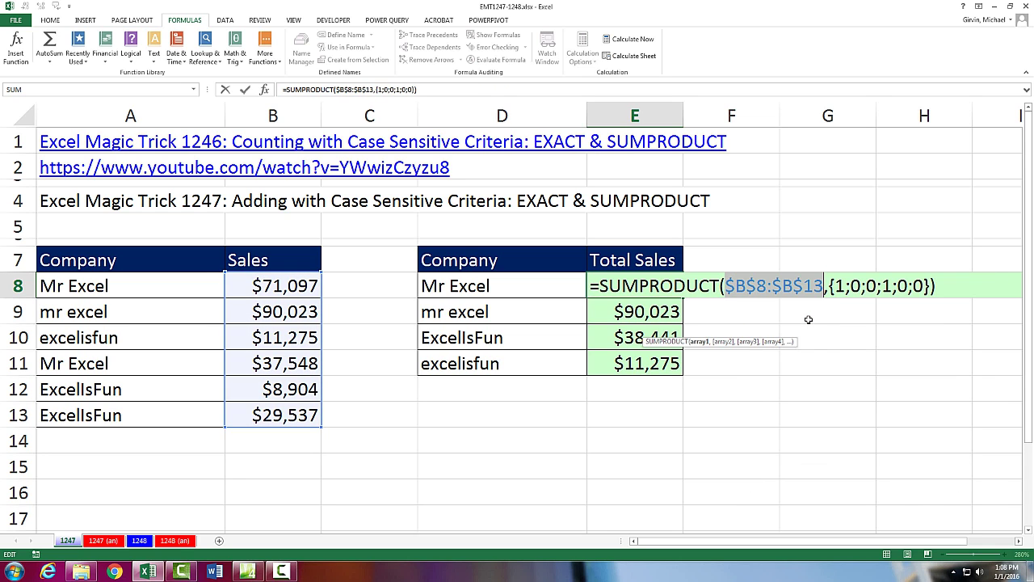
{"action": "key", "text": "F9"}
{"action": "key", "text": "ctrl+z"}
{"action": "key", "text": "Escape"}
Step: Open the copied formula in E11 for editing to check its cell references
{"action": "left_click", "coordinate": [651, 365]}
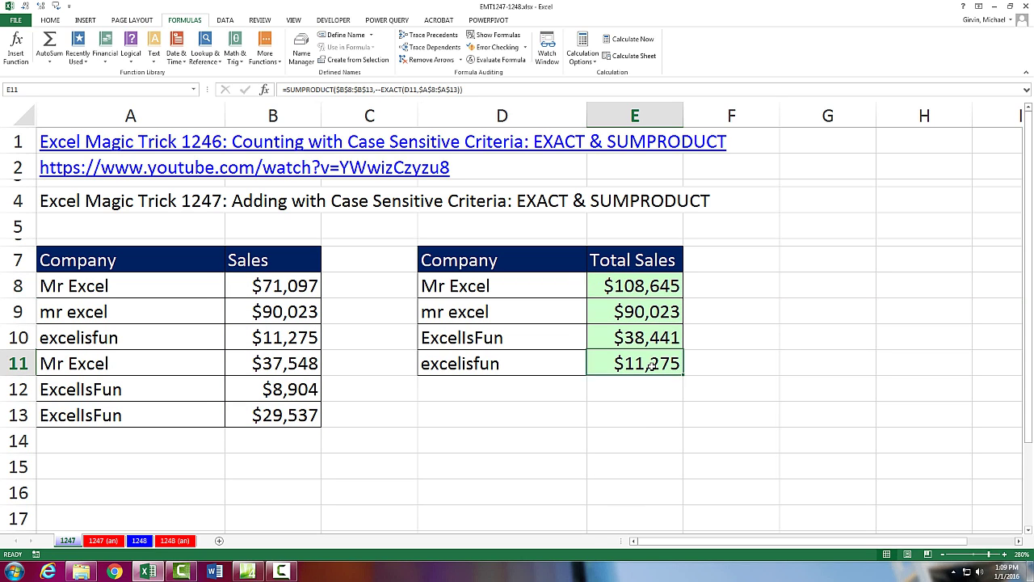
{"action": "key", "text": "F2"}
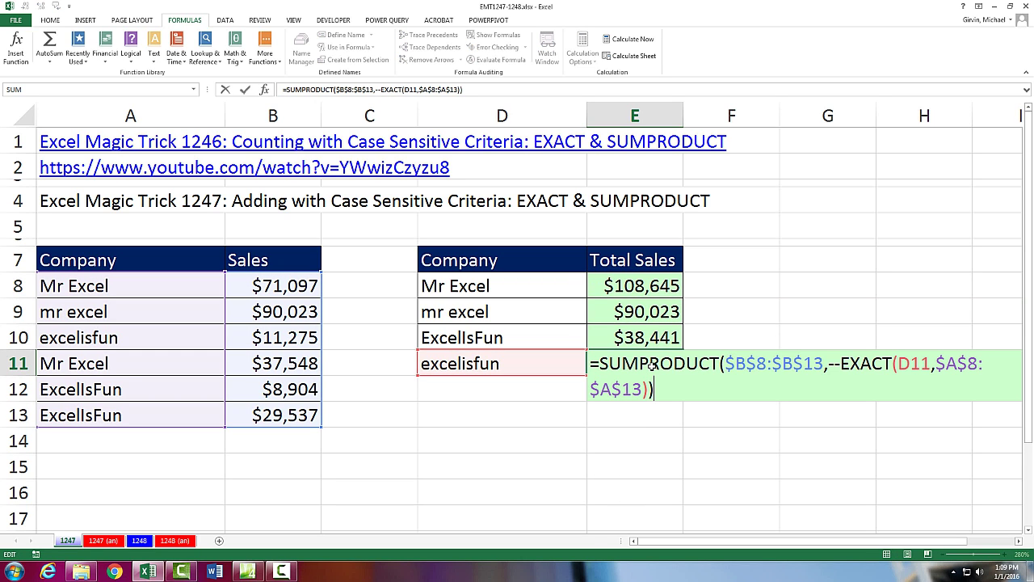